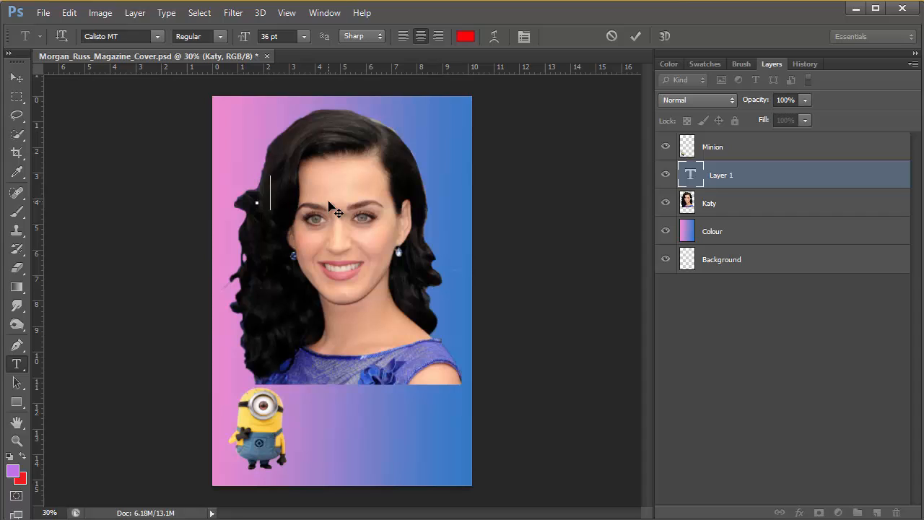
Step: Enter the title text GirlPower and move it across the top of the woman's hair
text(GirlPow)
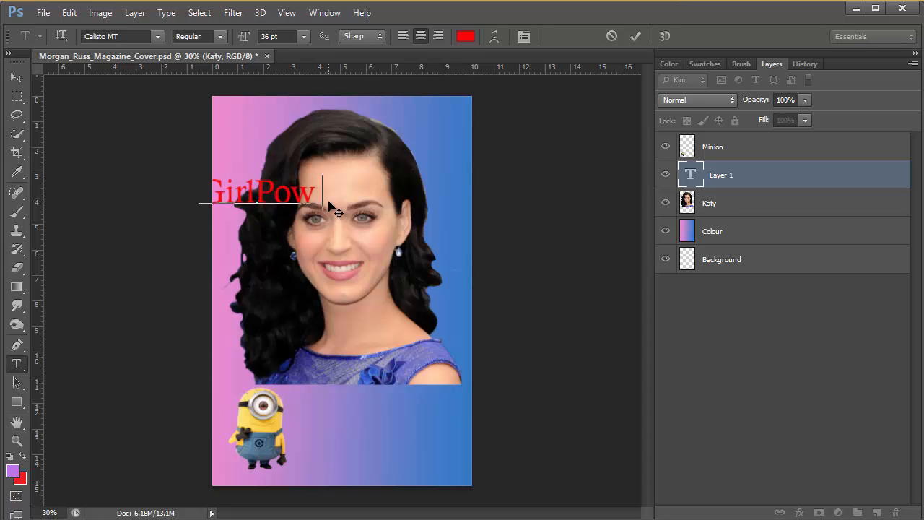
text(er)
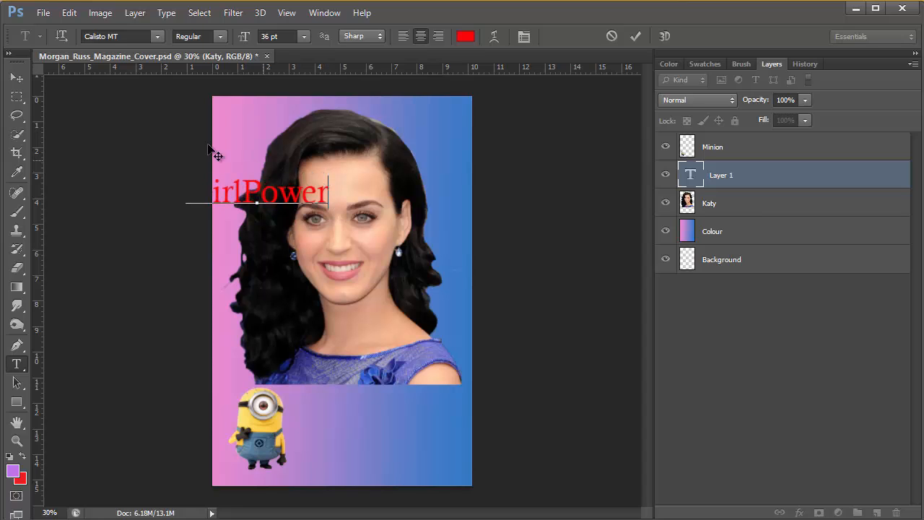
click(17, 78)
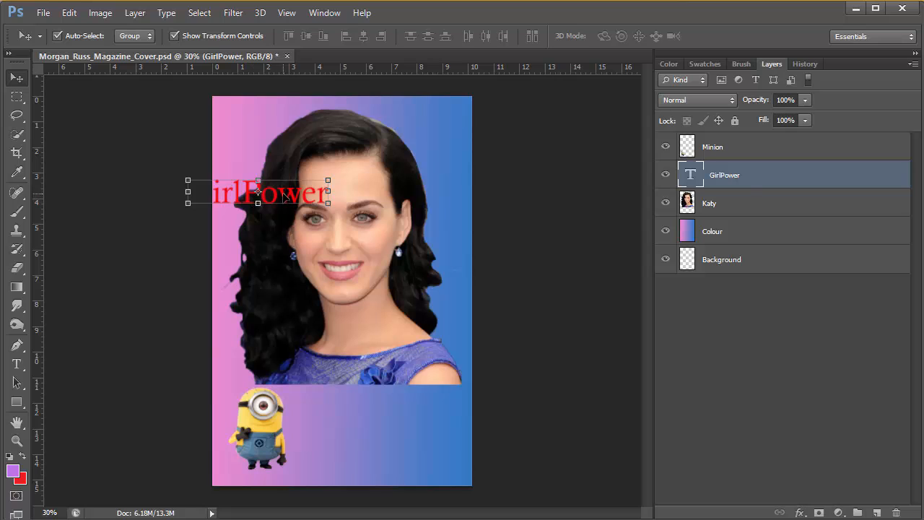
drag(285, 196, 368, 152)
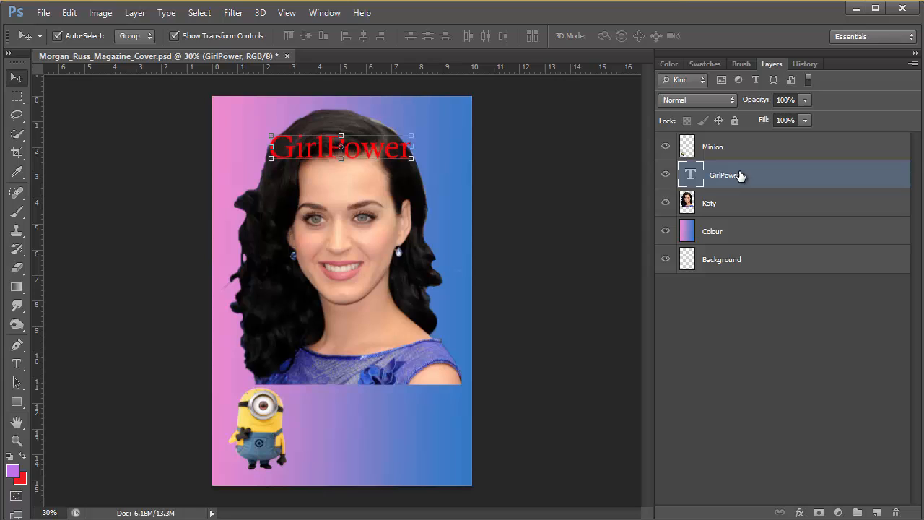
Step: Move the GirlPower layer above the Minion layer and toggle its visibility off and on to check it
drag(737, 174, 741, 147)
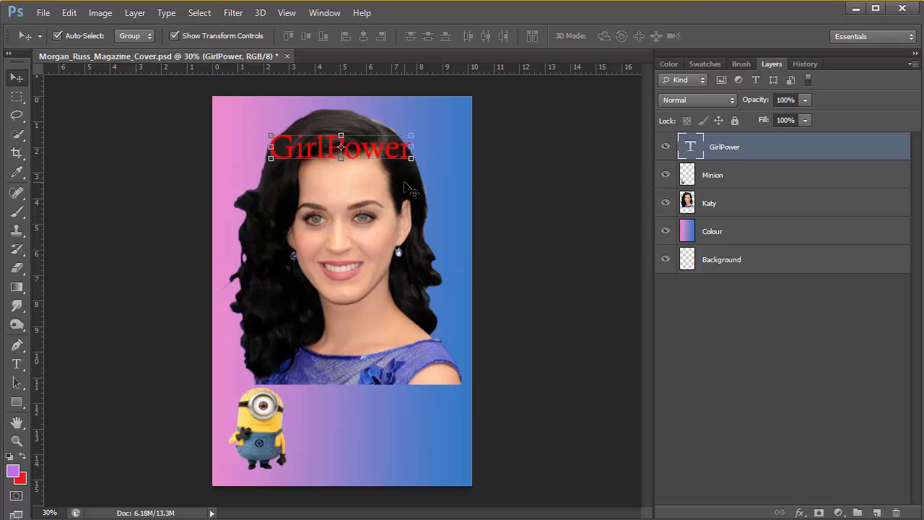
click(665, 147)
click(666, 147)
click(666, 148)
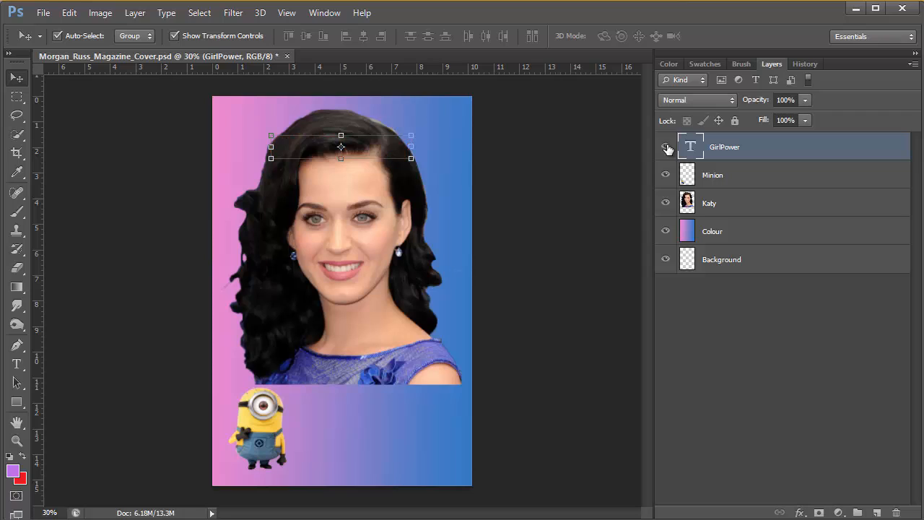
click(665, 147)
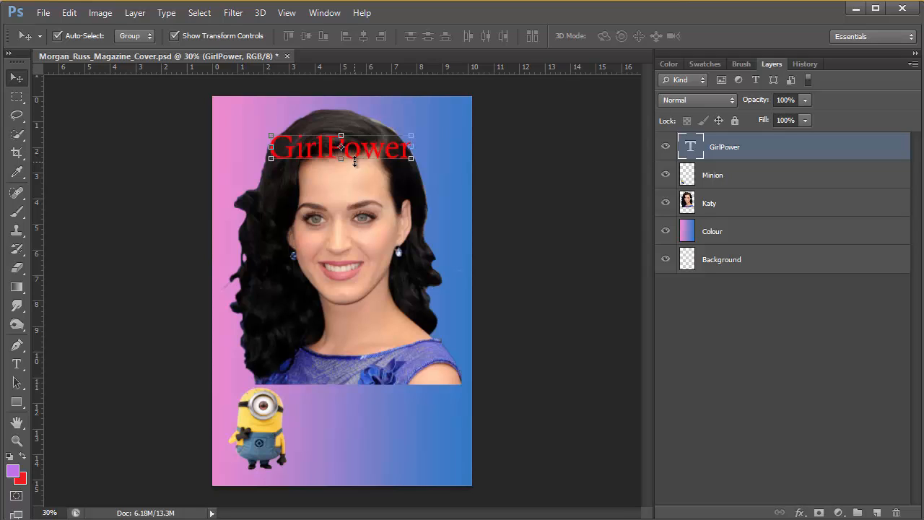
Step: Recolour the whole GirlPower title to bright magenta, fb04fe
click(18, 365)
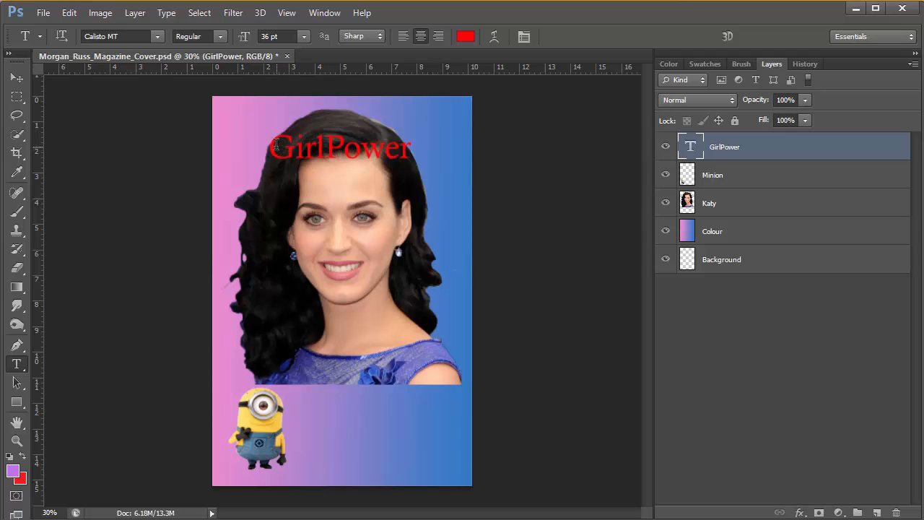
drag(272, 144, 422, 179)
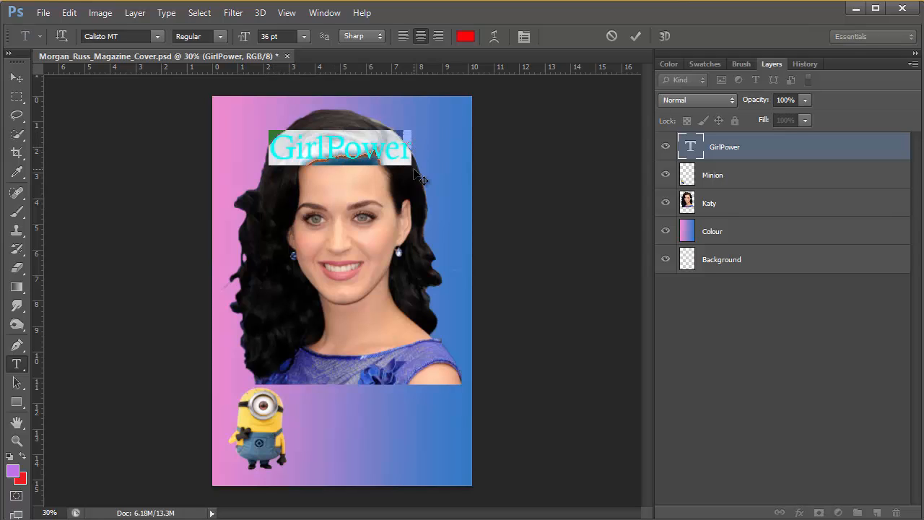
click(465, 38)
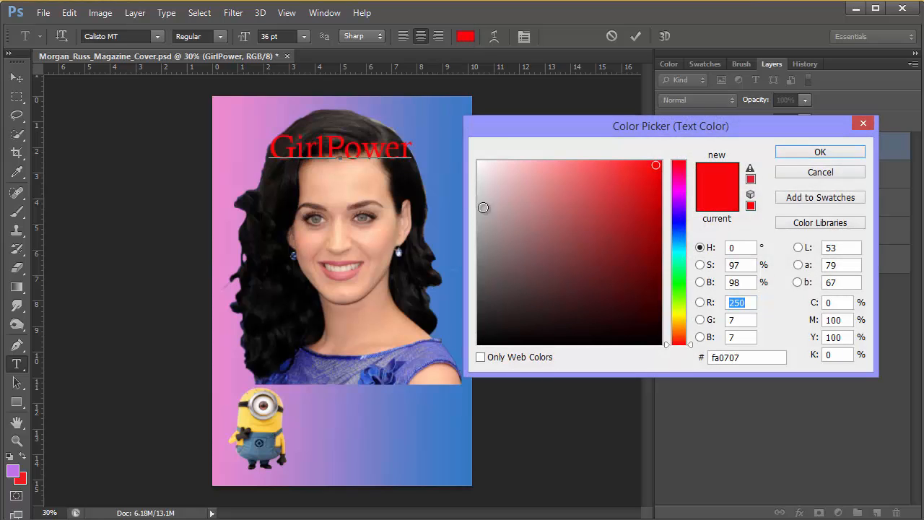
click(679, 192)
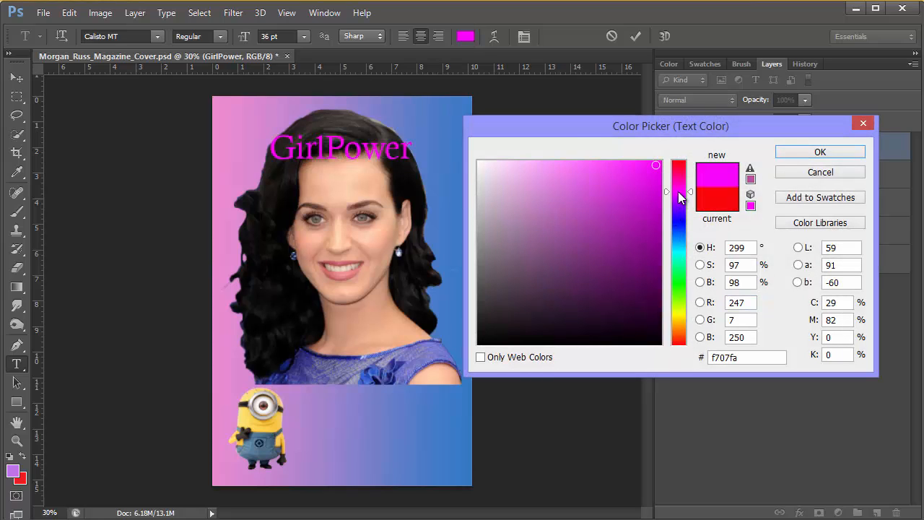
click(660, 160)
click(796, 148)
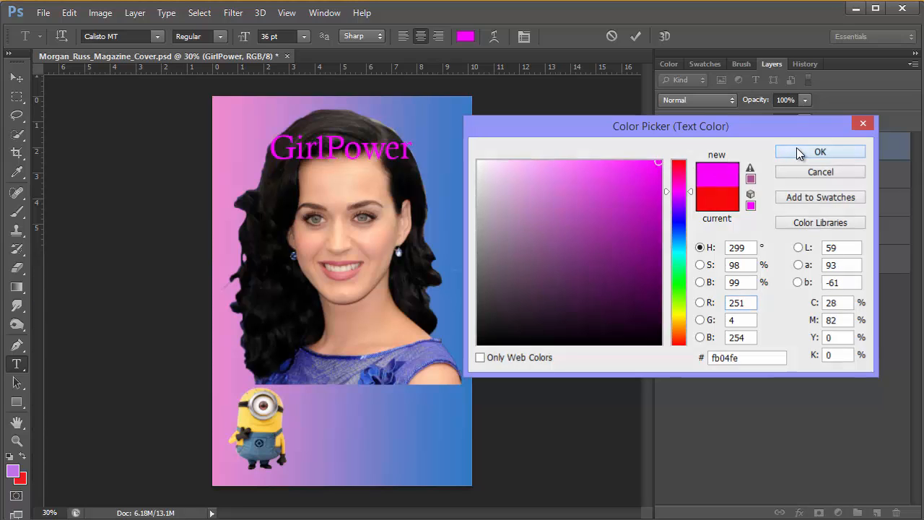
Step: Set the GirlPower title's font size to 48 pt and commit the text edit
click(302, 36)
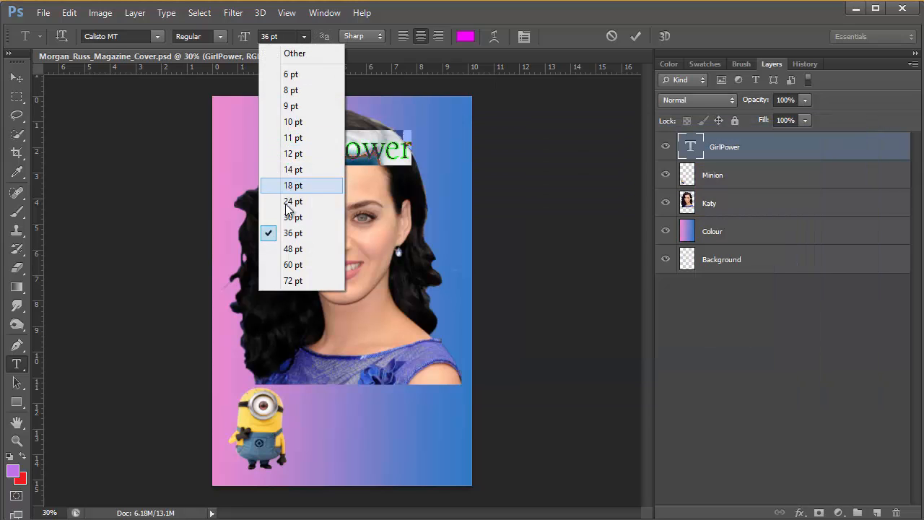
click(290, 248)
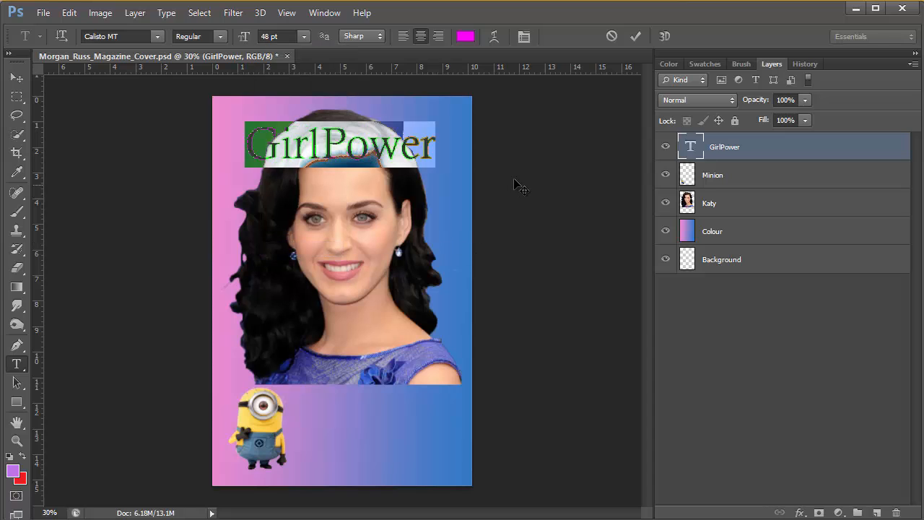
click(636, 36)
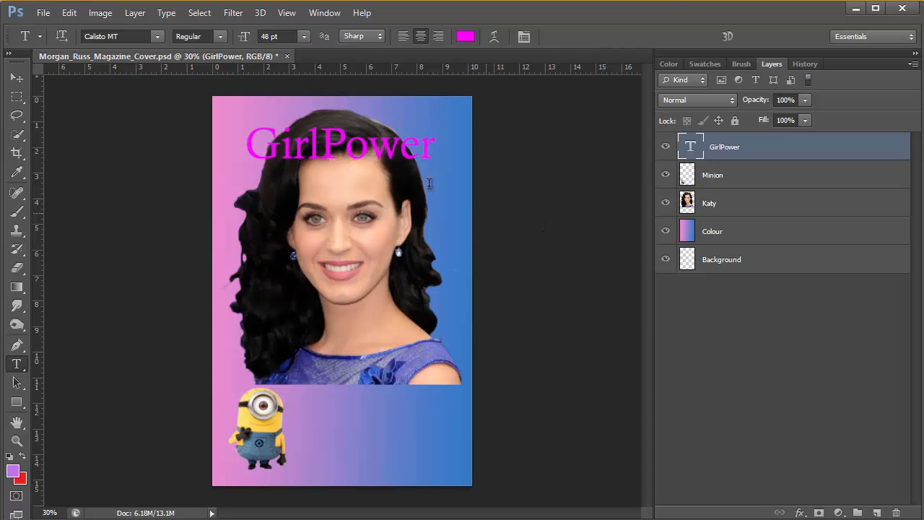
Step: Scale the GirlPower title proportionally to about 111% and move it up near the top edge of the cover
click(17, 77)
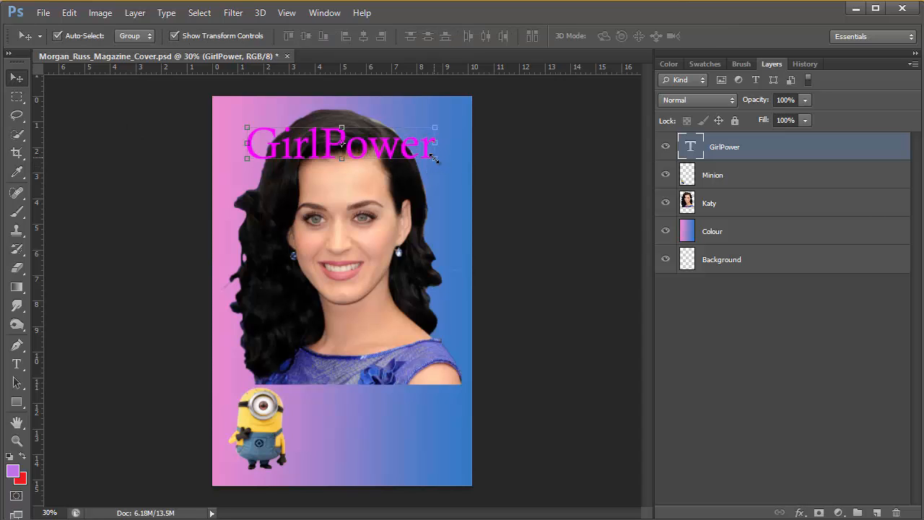
drag(435, 157, 454, 168)
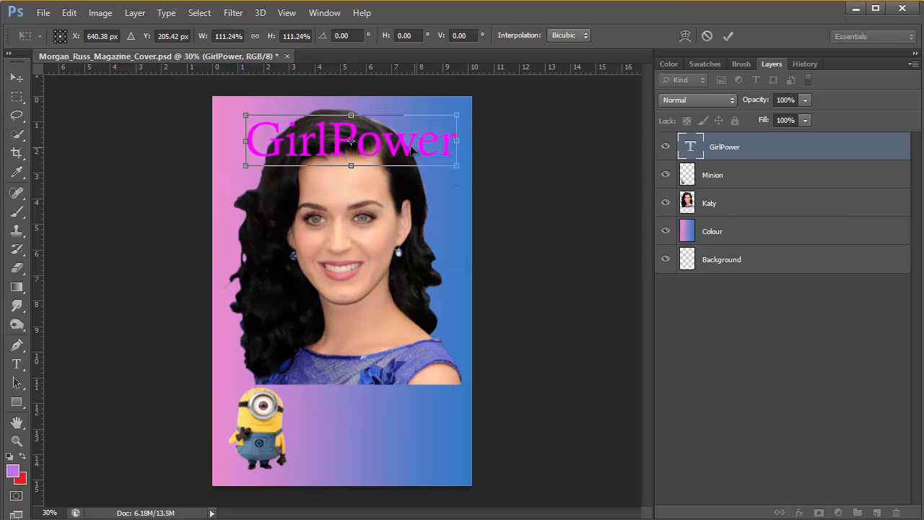
drag(407, 142, 401, 143)
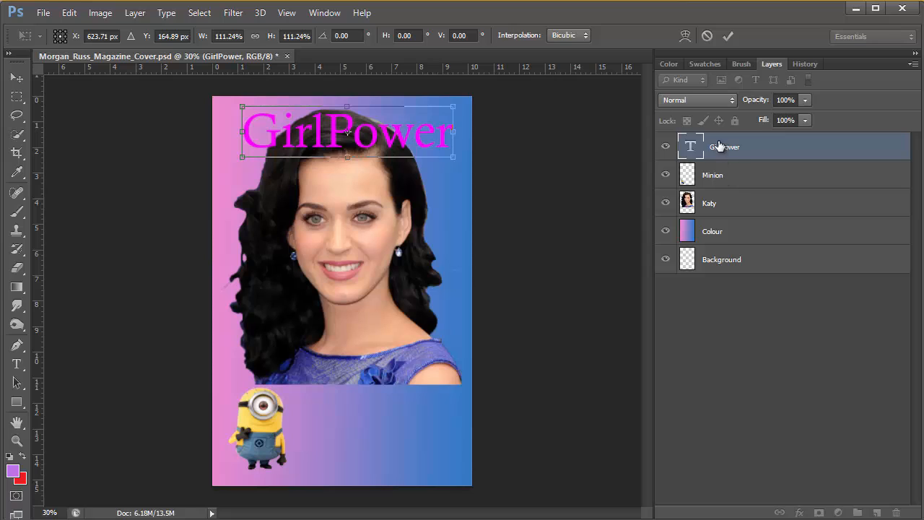
click(728, 35)
mouse_move(734, 146)
mouse_down()
mouse_move(717, 208)
mouse_move(719, 149)
mouse_up()
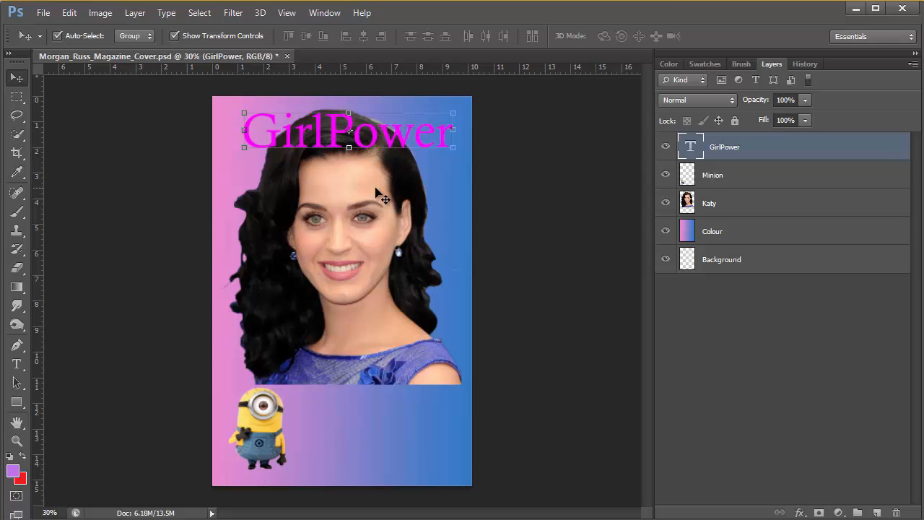
Step: Add a Stroke layer style to the GirlPower layer with a size of 13 px
double_click(855, 146)
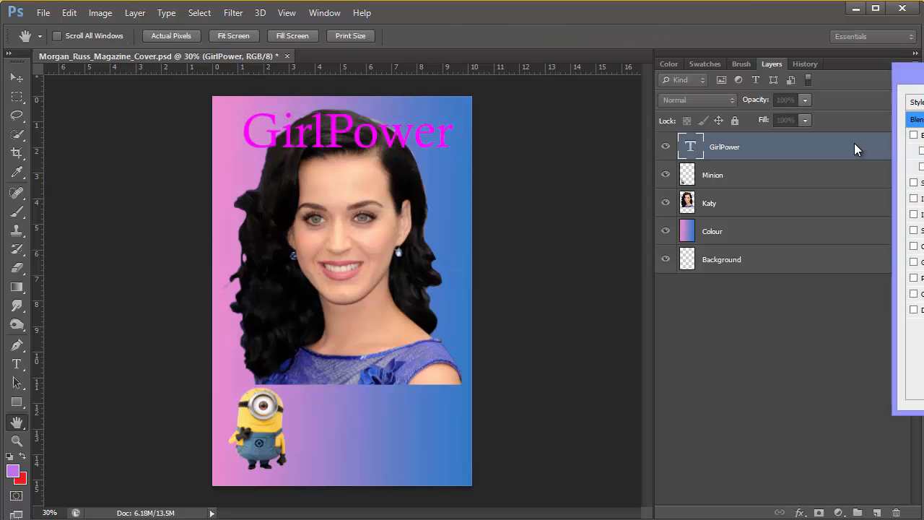
drag(923, 73, 492, 127)
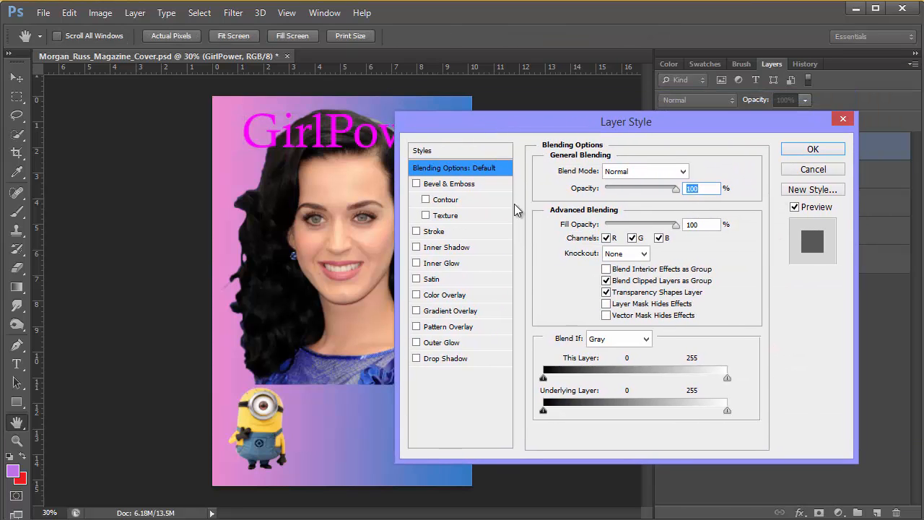
drag(569, 126, 620, 124)
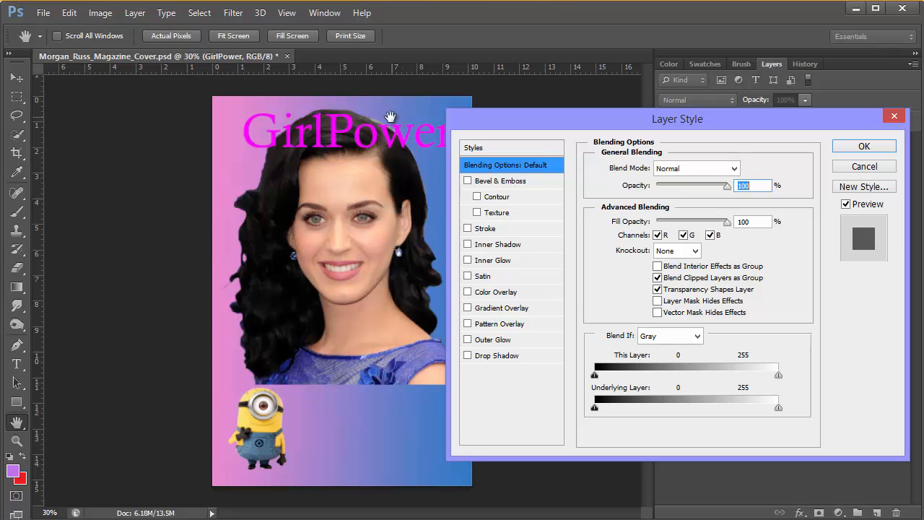
click(468, 229)
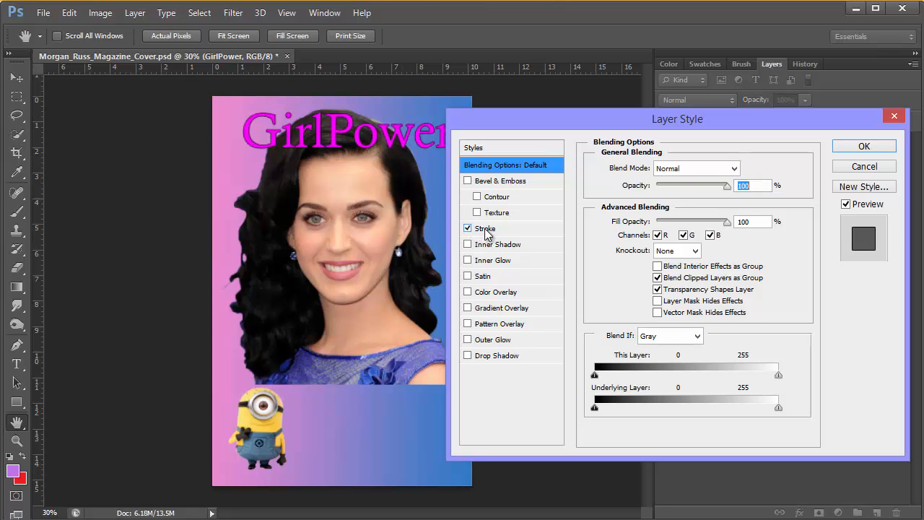
click(486, 230)
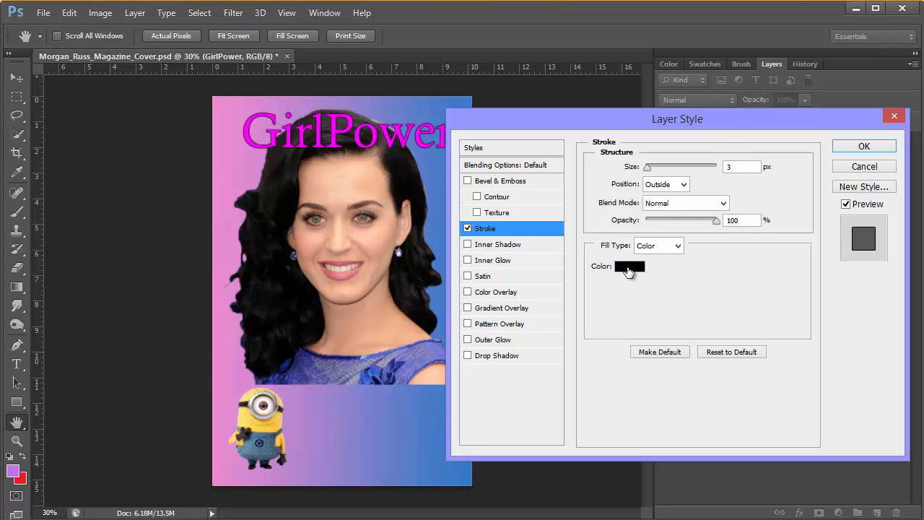
mouse_move(648, 167)
mouse_down()
mouse_move(662, 171)
mouse_move(653, 169)
mouse_up()
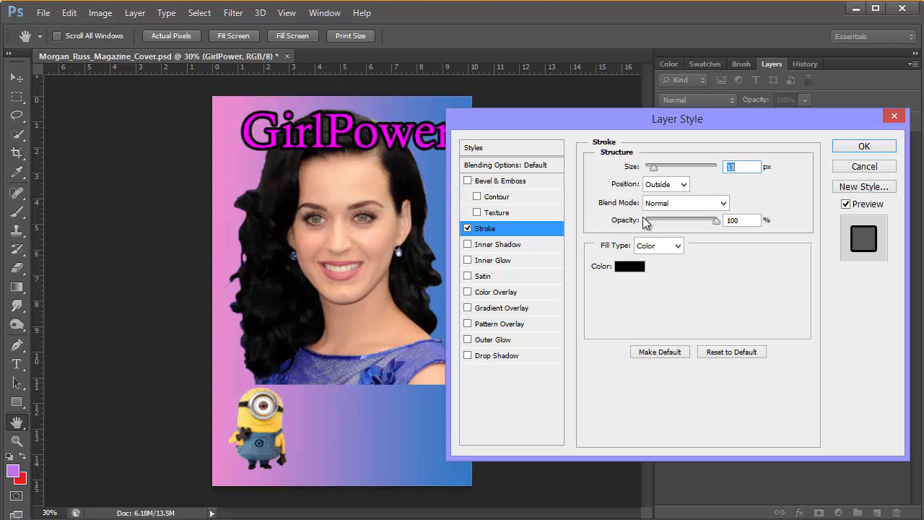
Step: Set the title's stroke colour to bright yellow, f5fe09
click(630, 266)
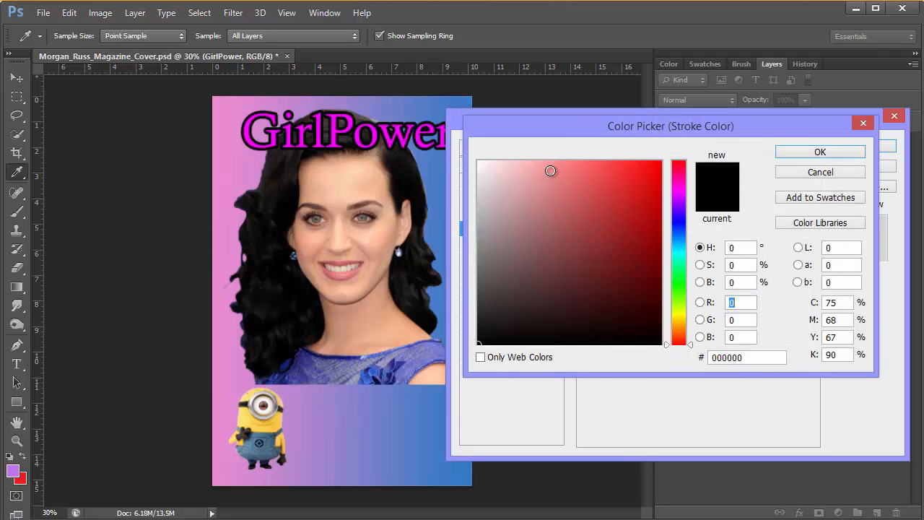
click(679, 313)
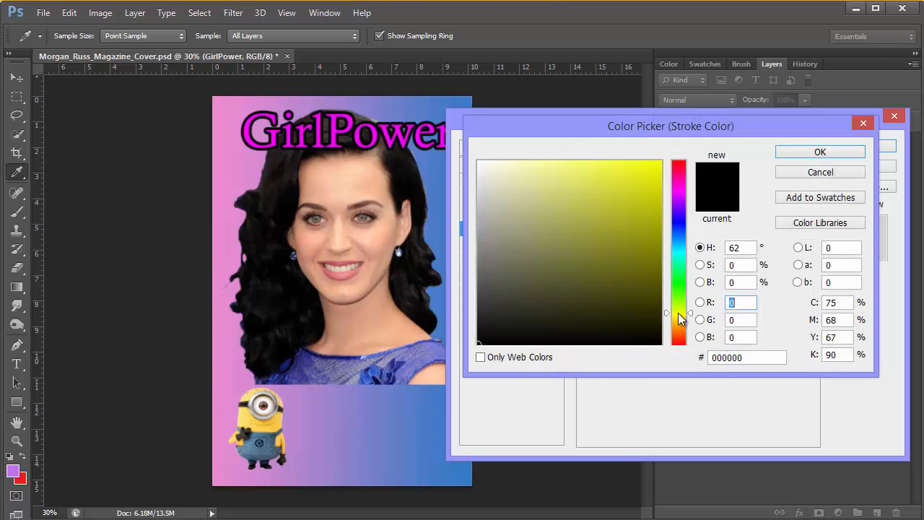
click(655, 162)
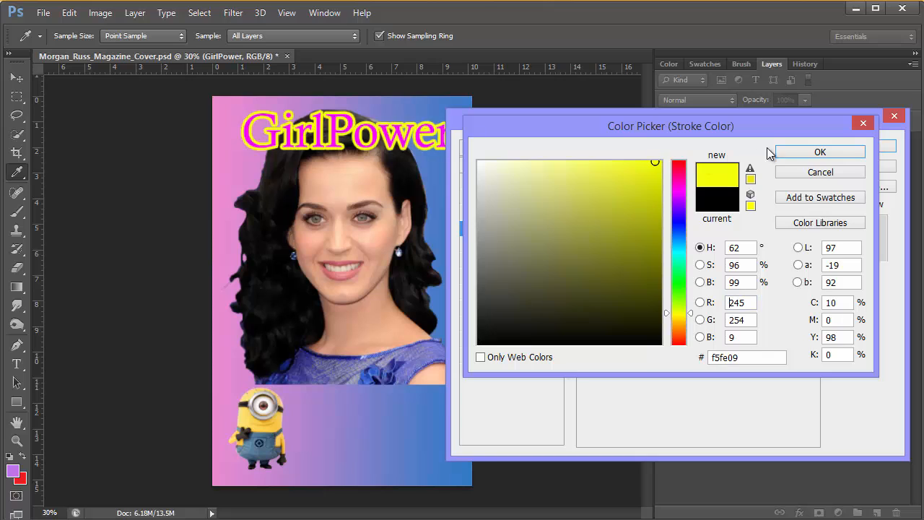
click(803, 147)
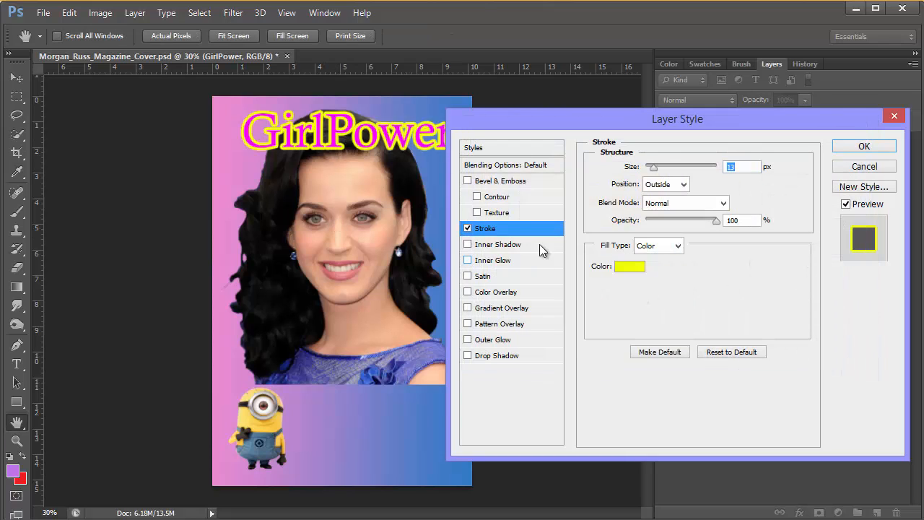
Step: Add Bevel & Emboss with Contour on and Texture off to the GirlPower title, and apply the layer style
click(475, 181)
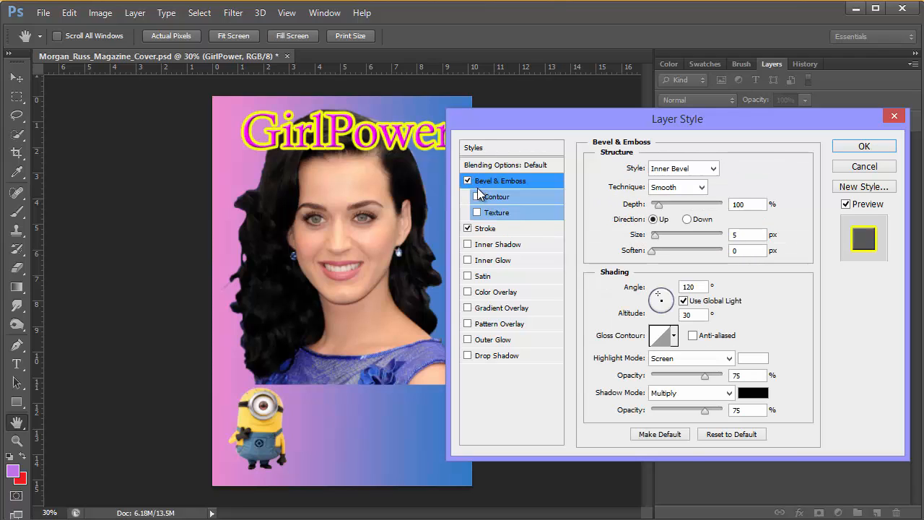
click(477, 196)
click(476, 213)
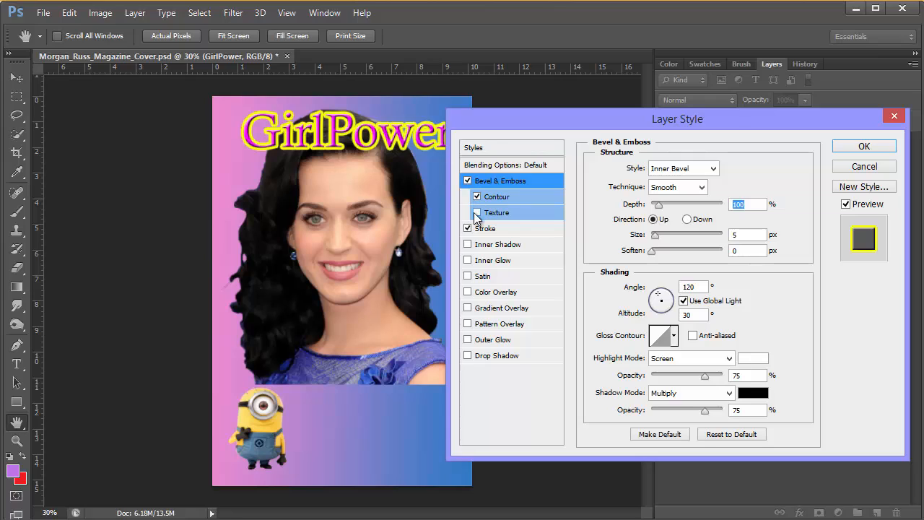
click(477, 212)
click(476, 197)
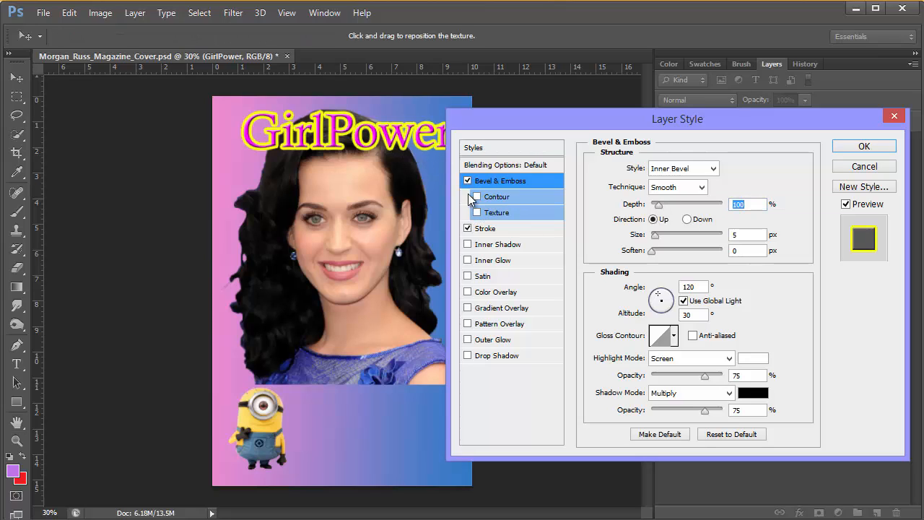
click(475, 195)
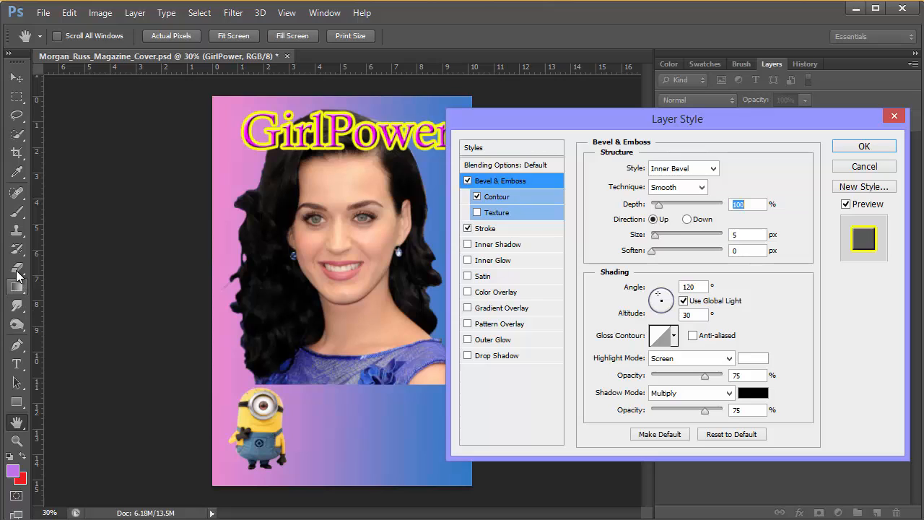
click(858, 146)
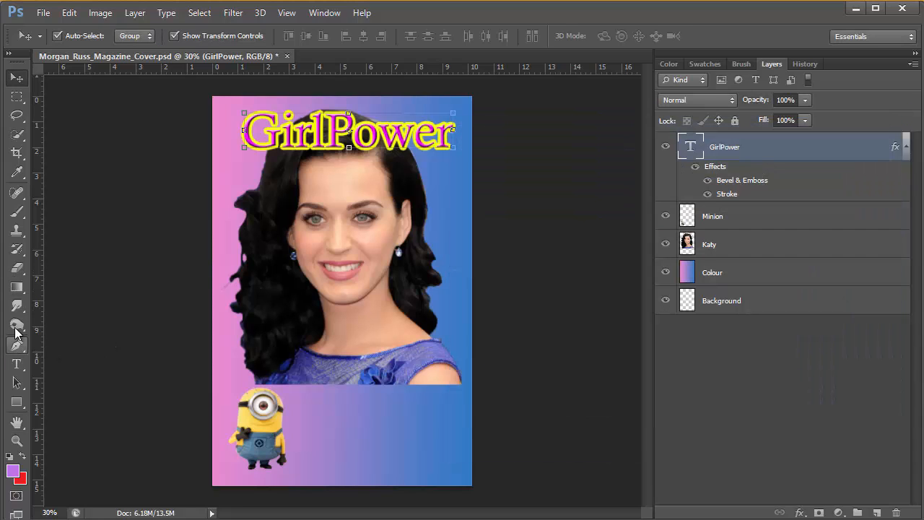
Step: Examine the GirlPower title up close and compare its bevel with the Contour option off and on in the layer style settings
click(18, 440)
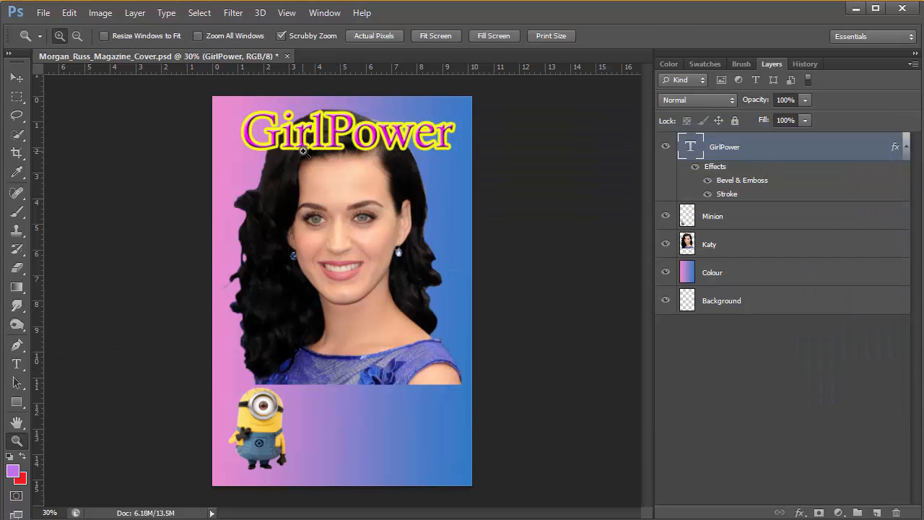
click(334, 135)
click(335, 136)
click(334, 136)
click(334, 136)
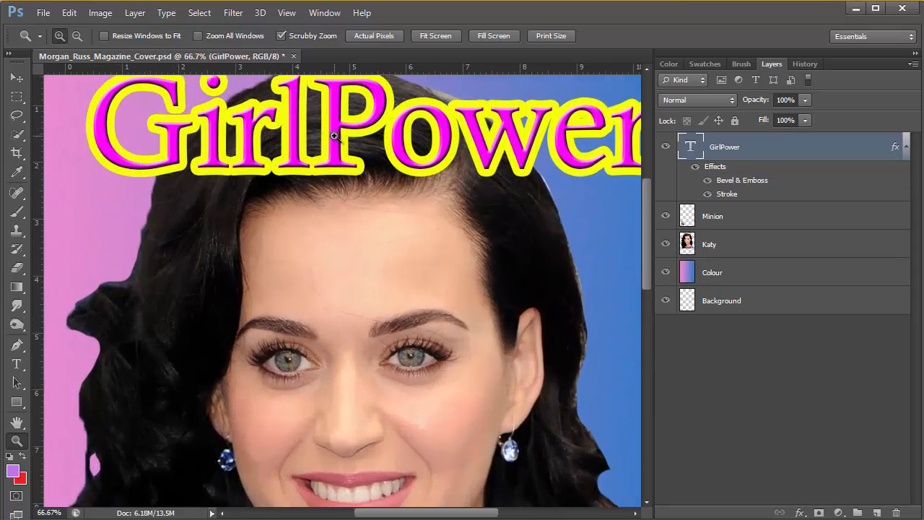
drag(312, 162, 340, 248)
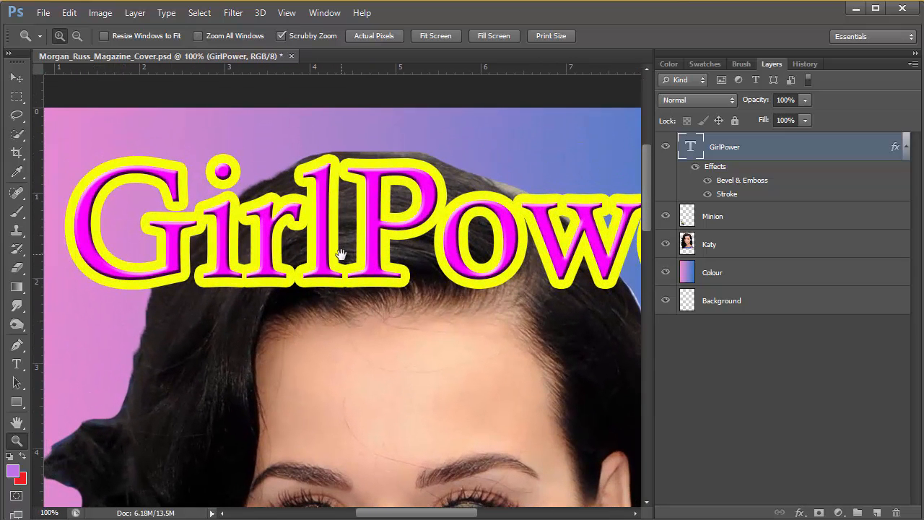
double_click(896, 148)
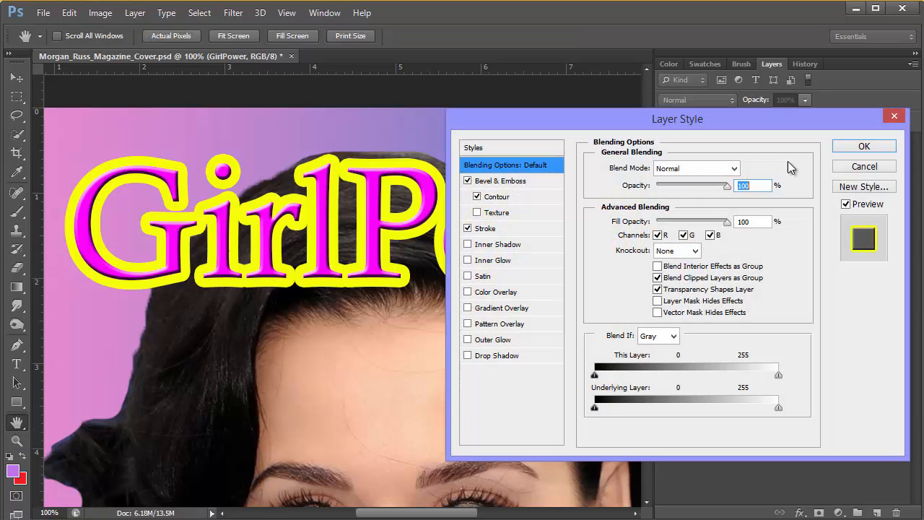
click(478, 197)
click(477, 196)
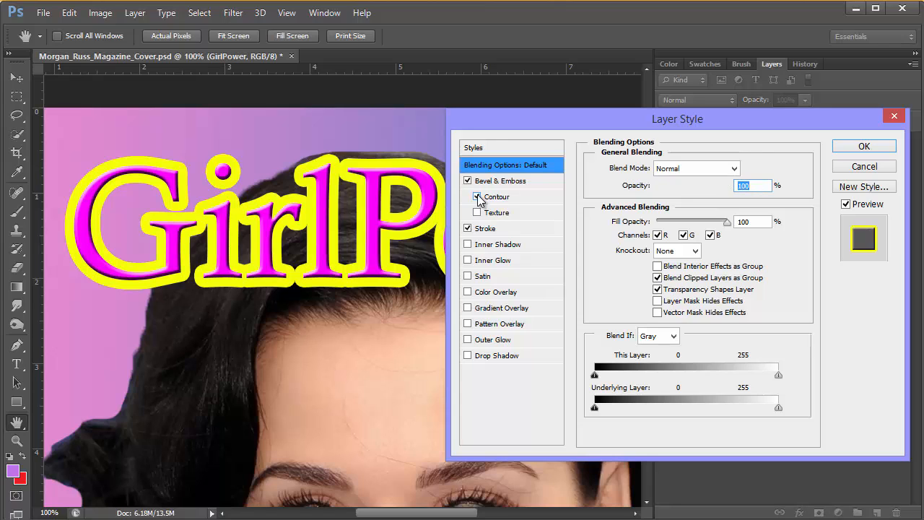
click(477, 196)
click(477, 196)
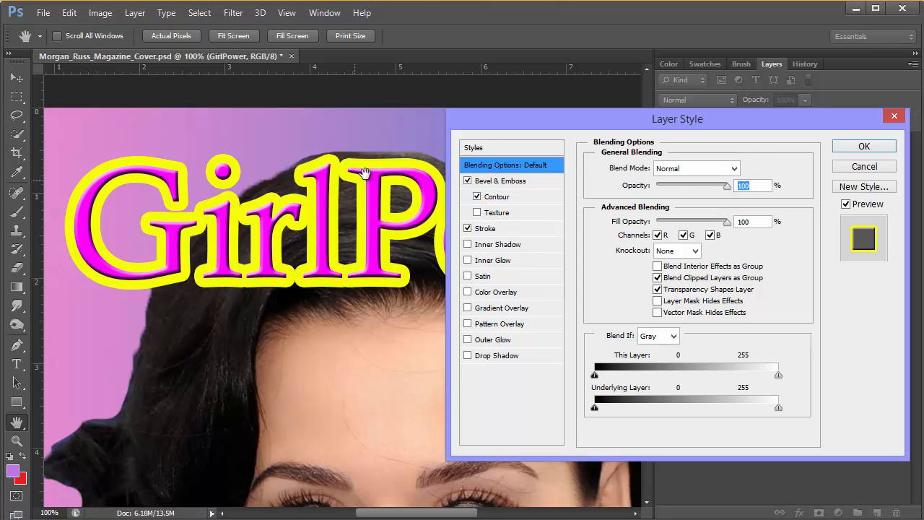
Step: Turn on Texture for the title's Bevel & Emboss with a scale of 81%, and apply the layer style
click(477, 213)
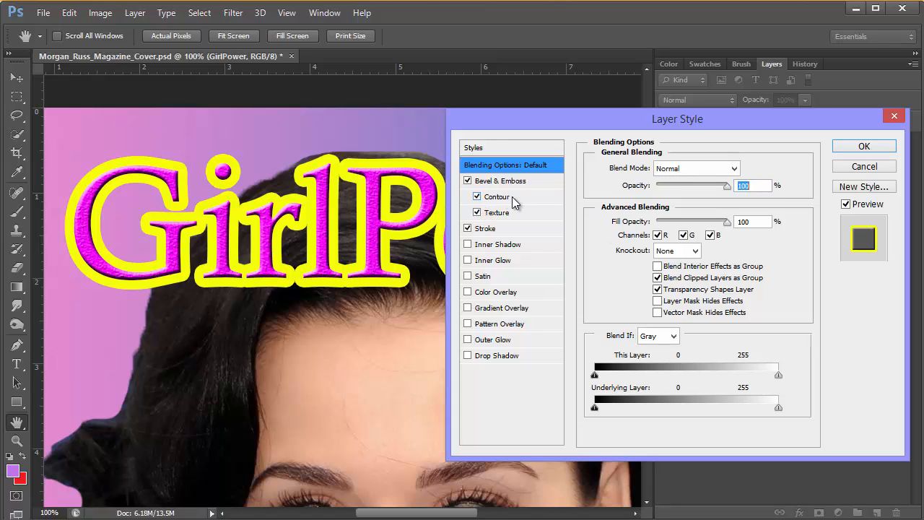
click(499, 196)
click(502, 213)
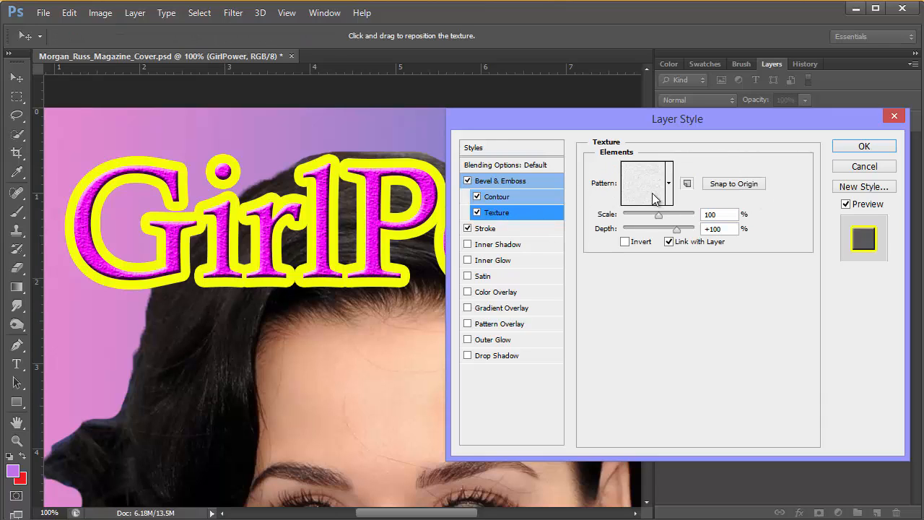
mouse_move(660, 214)
mouse_down()
mouse_move(650, 213)
mouse_move(671, 214)
mouse_move(652, 214)
mouse_up()
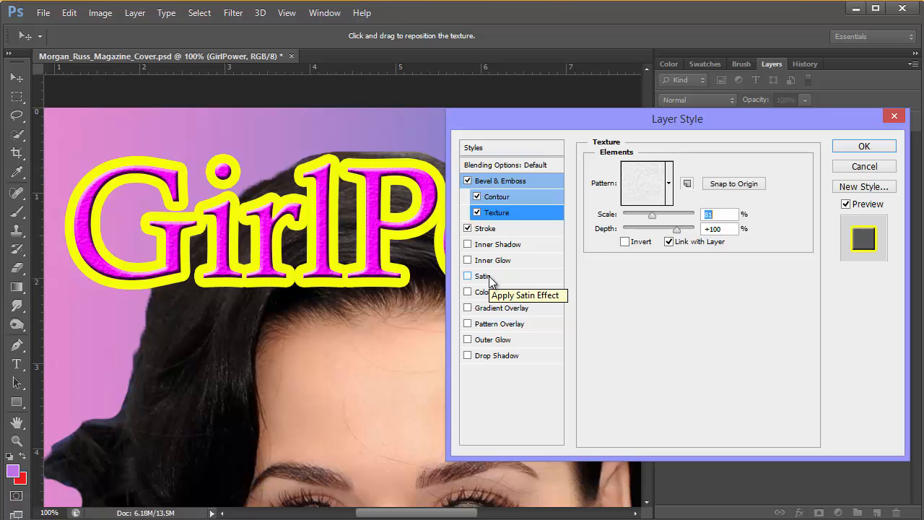
click(467, 180)
click(467, 181)
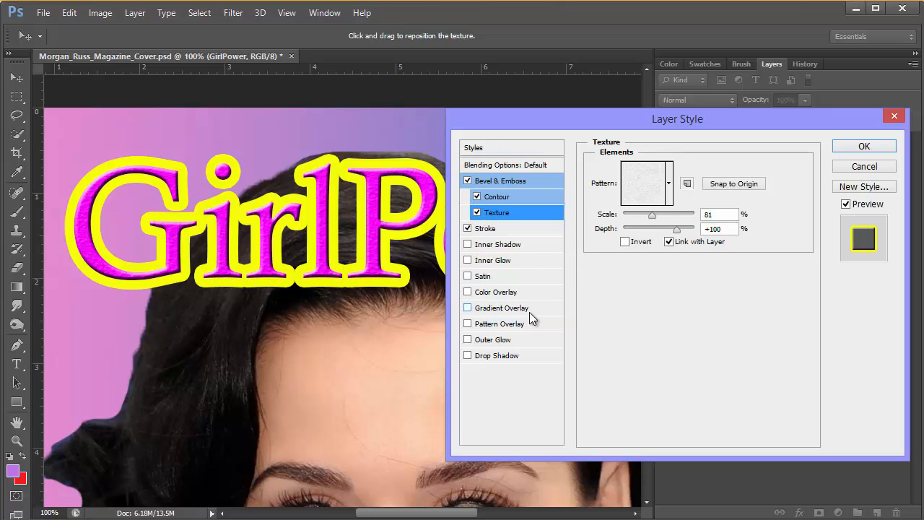
click(864, 147)
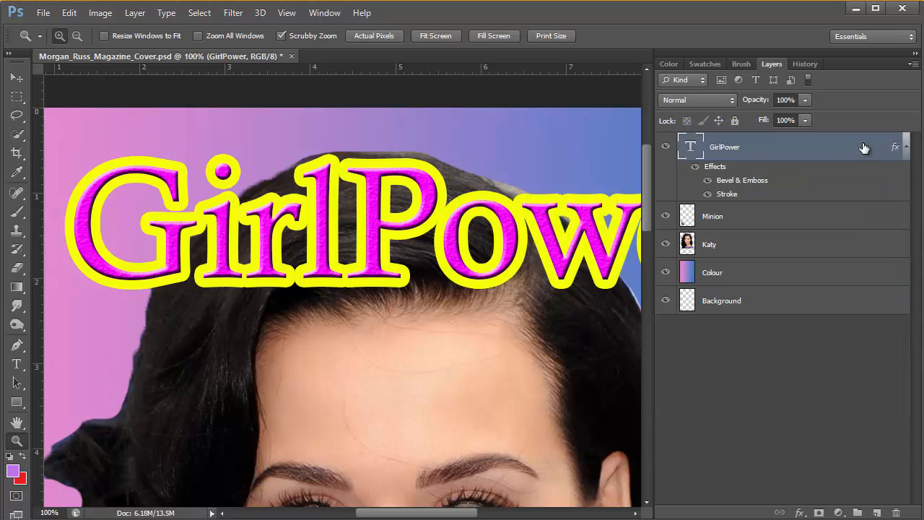
Step: Enlarge the Minion proportionally to about 124%, keeping its lower-left corner in place, and commit the transform
alt+click(465, 323)
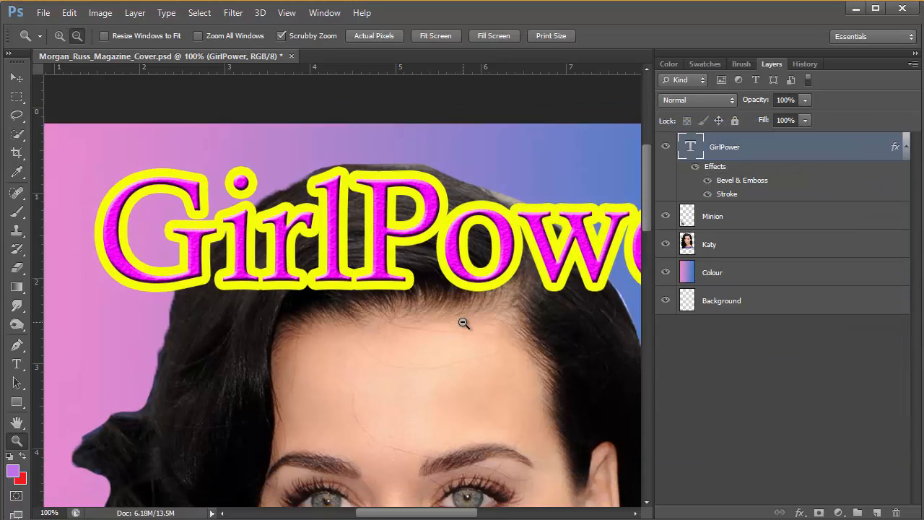
alt+click(466, 322)
alt+click(466, 322)
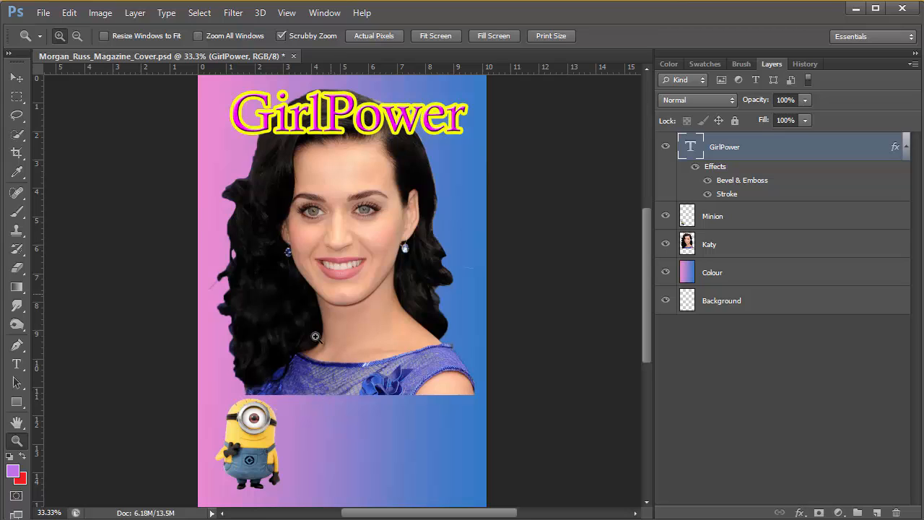
click(17, 79)
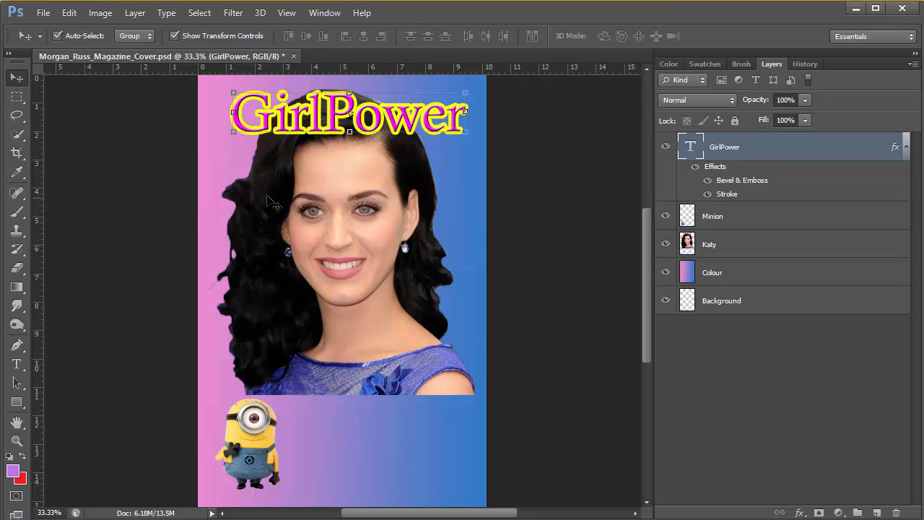
click(260, 439)
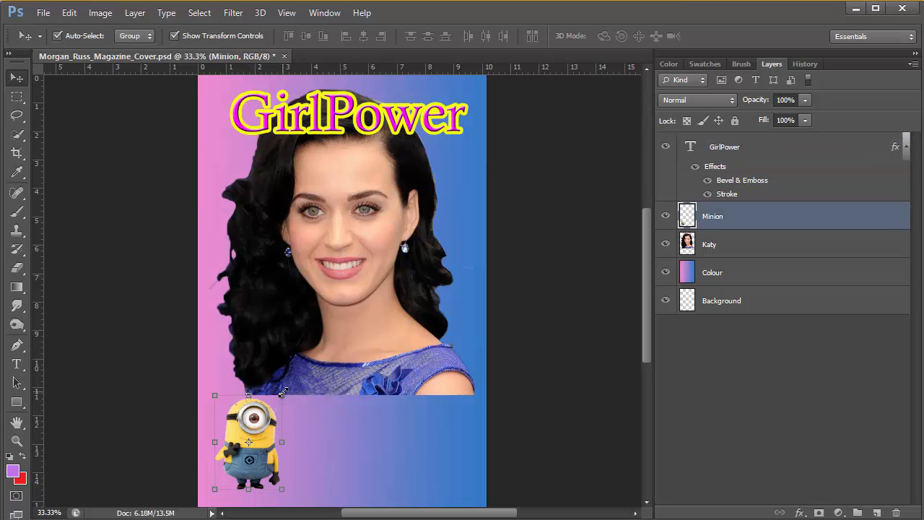
drag(283, 392, 297, 372)
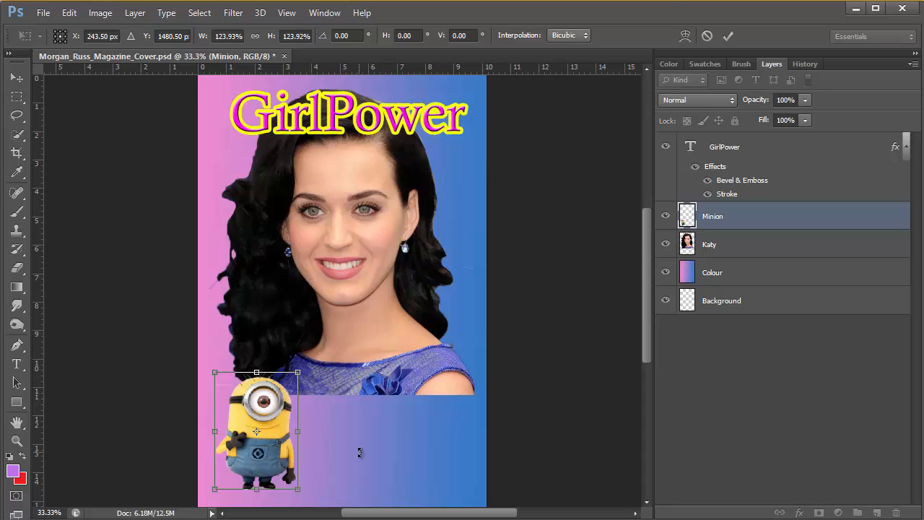
click(727, 35)
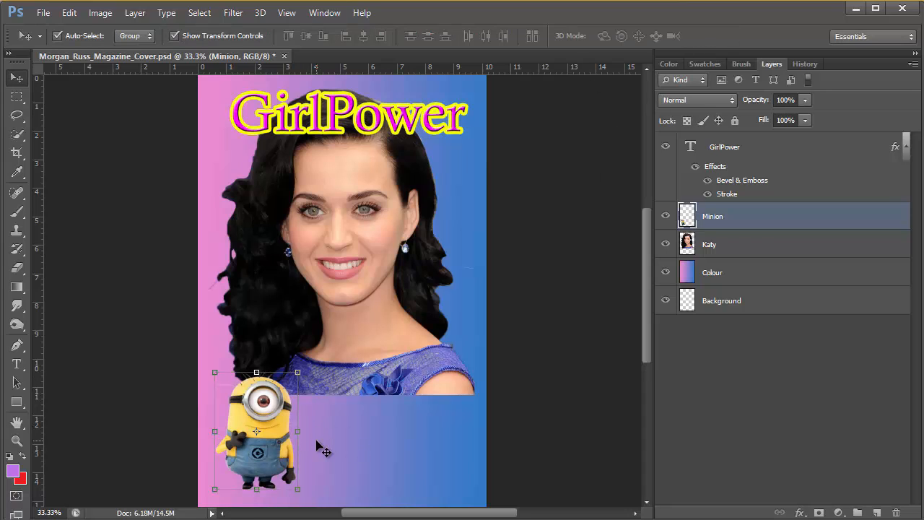
Step: Draw a rectangle shape about 1413 by 189 px across the full width of the cover, below the portrait's chin
click(18, 402)
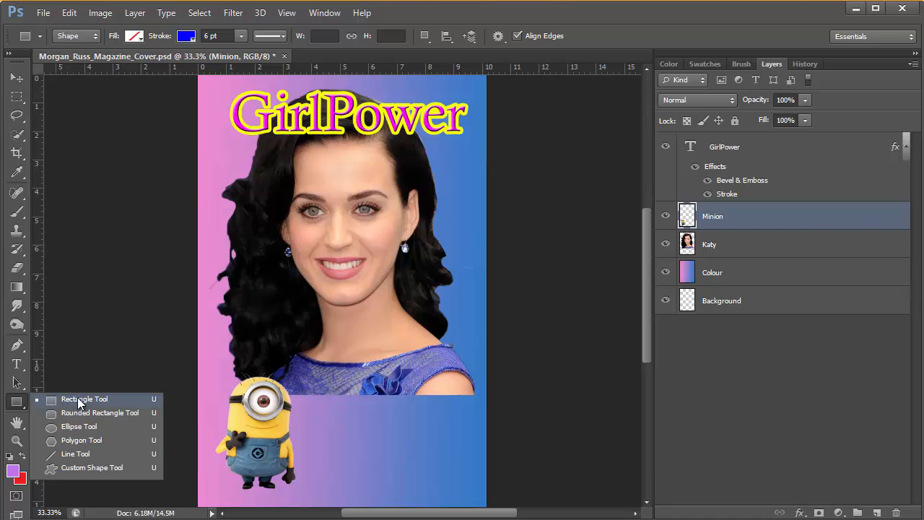
click(80, 402)
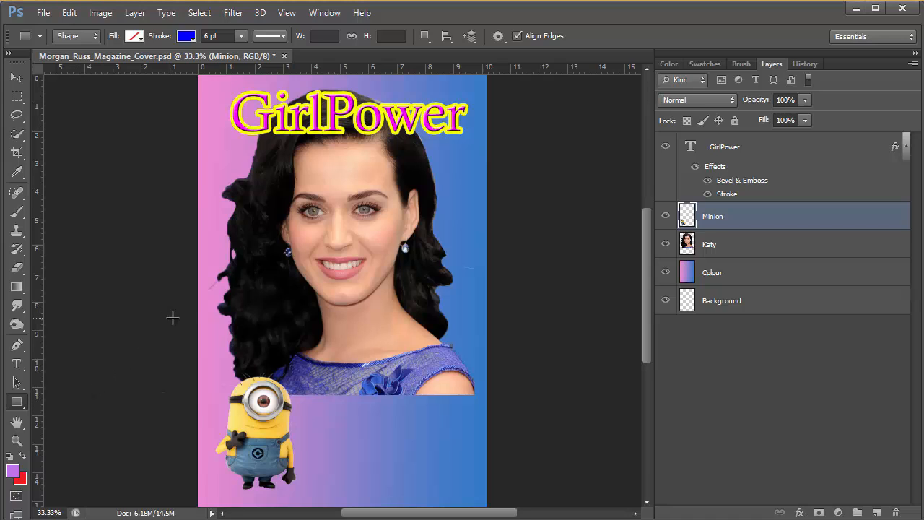
drag(173, 316, 511, 361)
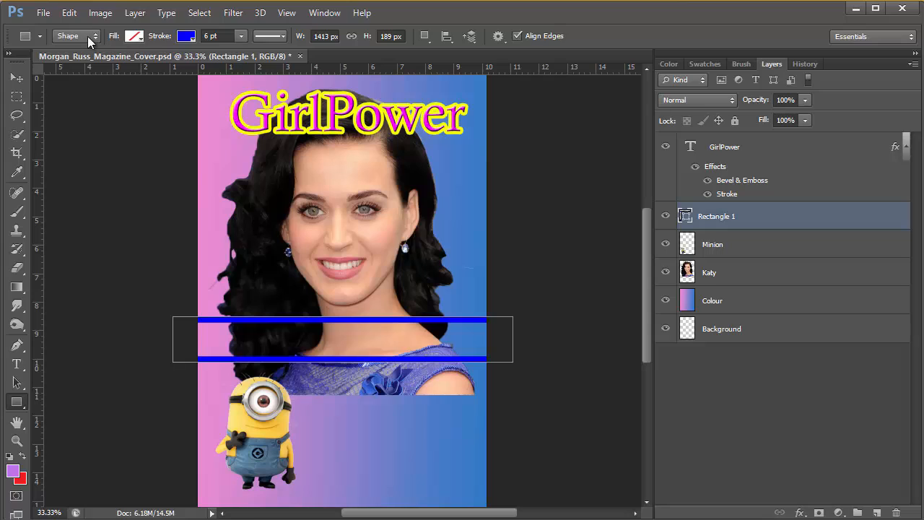
Step: Set both the fill and the stroke of the rectangle to bright green
click(185, 36)
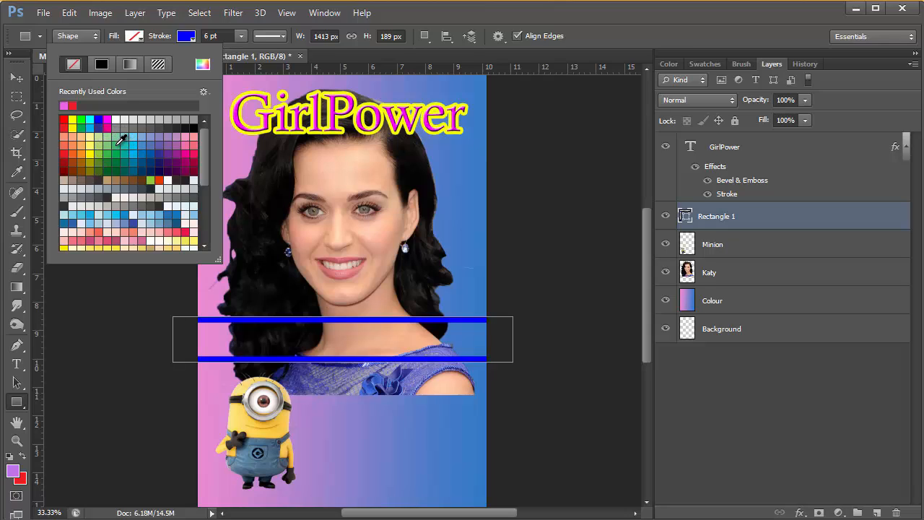
click(81, 120)
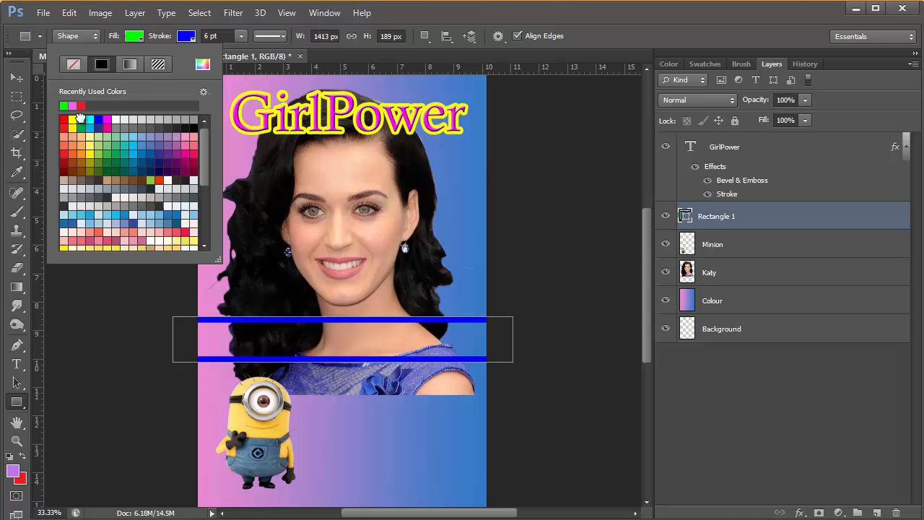
click(187, 36)
click(116, 105)
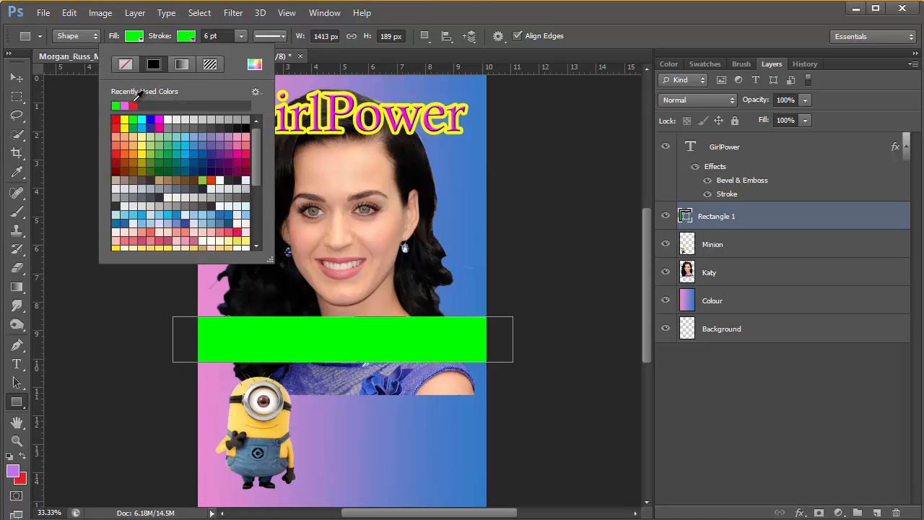
click(569, 245)
click(568, 244)
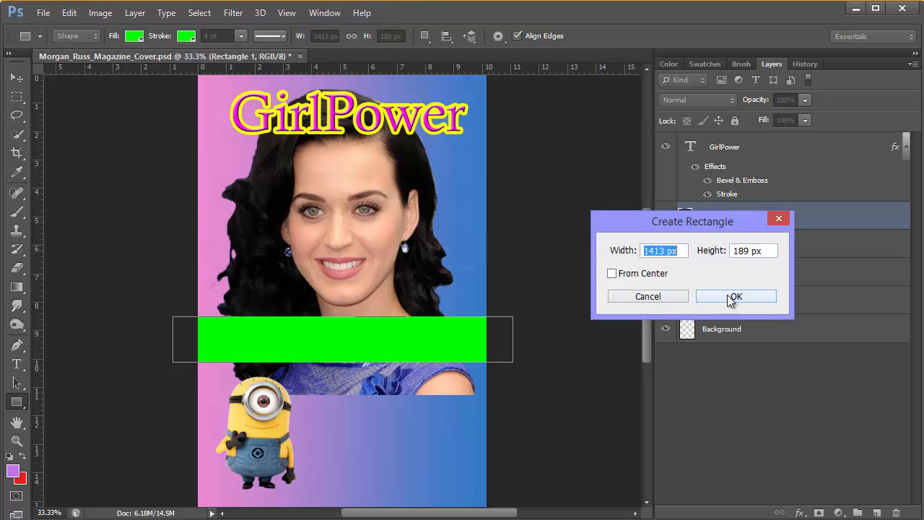
click(647, 297)
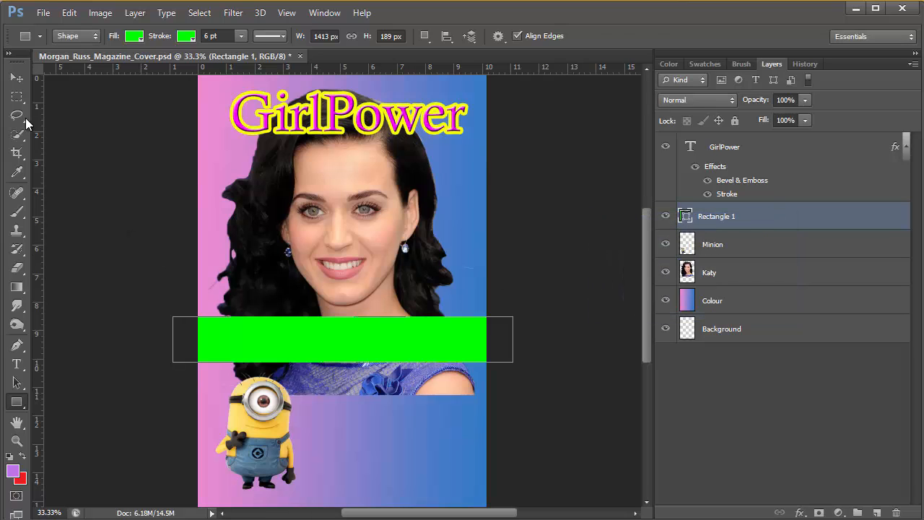
Step: Move the green band down to the portrait's lower edge and place its layer between the Minion and Katy layers
click(17, 77)
mouse_move(374, 345)
mouse_down()
mouse_move(377, 274)
mouse_move(372, 357)
mouse_up()
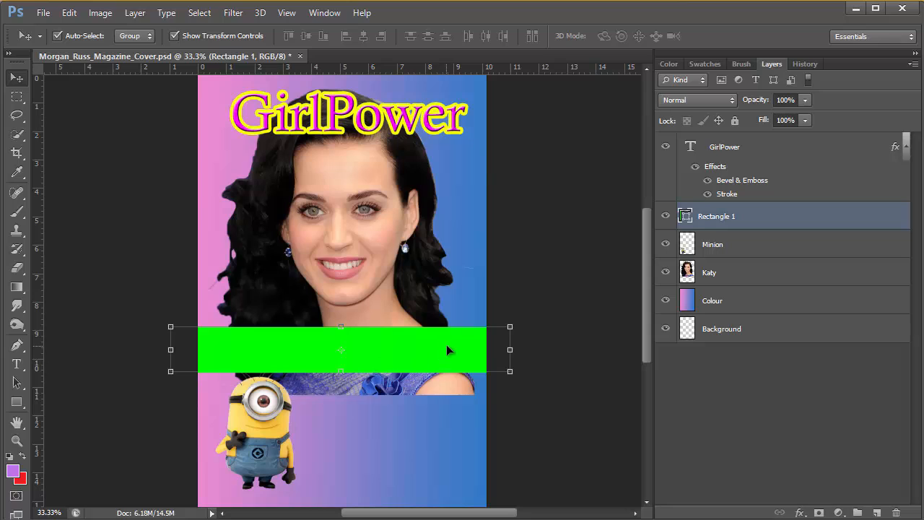
drag(446, 345, 450, 368)
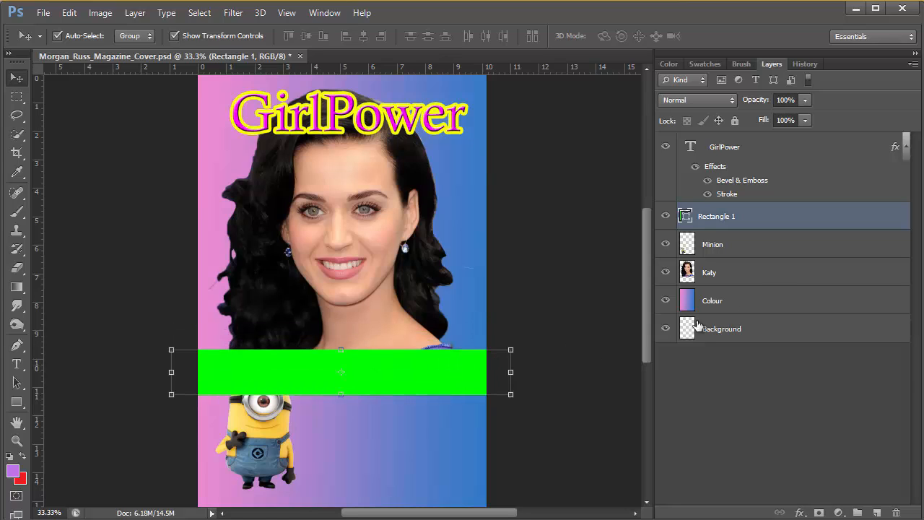
drag(718, 221, 717, 279)
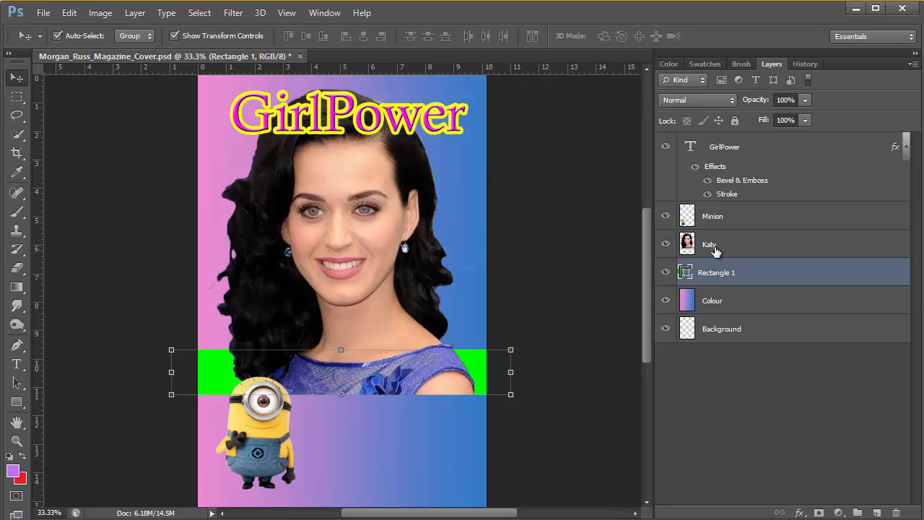
drag(702, 276, 701, 246)
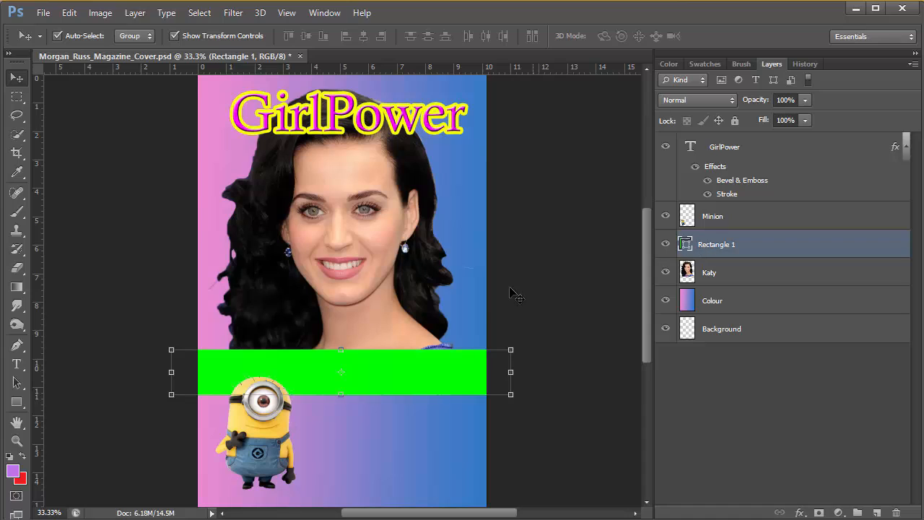
Step: Reduce the opacity of the green band's layer to 61%
click(804, 101)
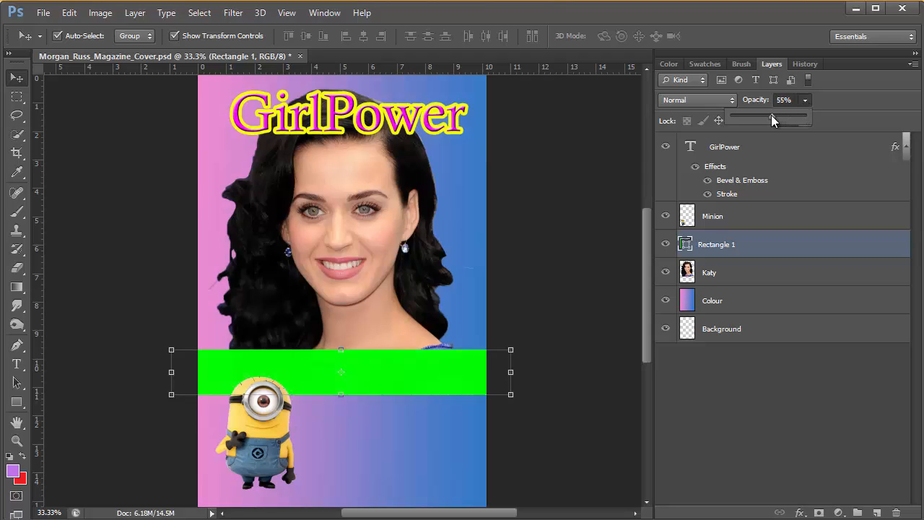
drag(771, 115, 776, 115)
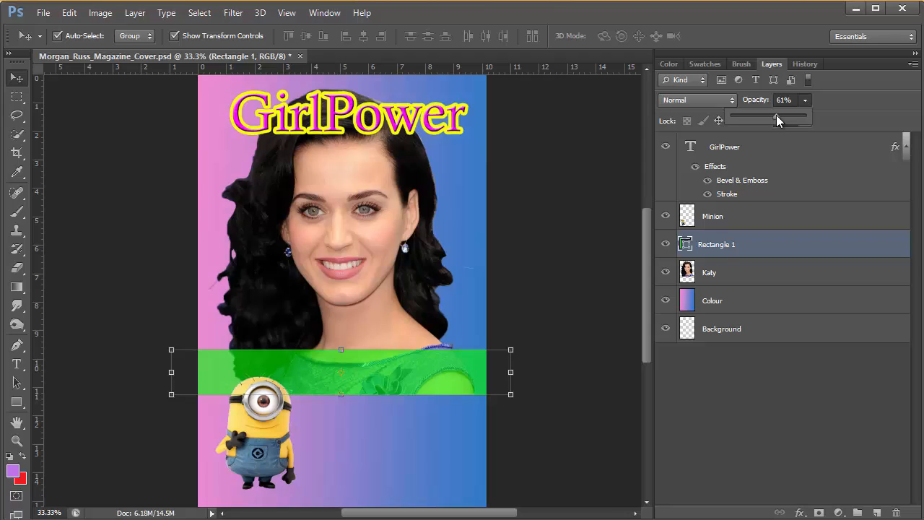
click(605, 180)
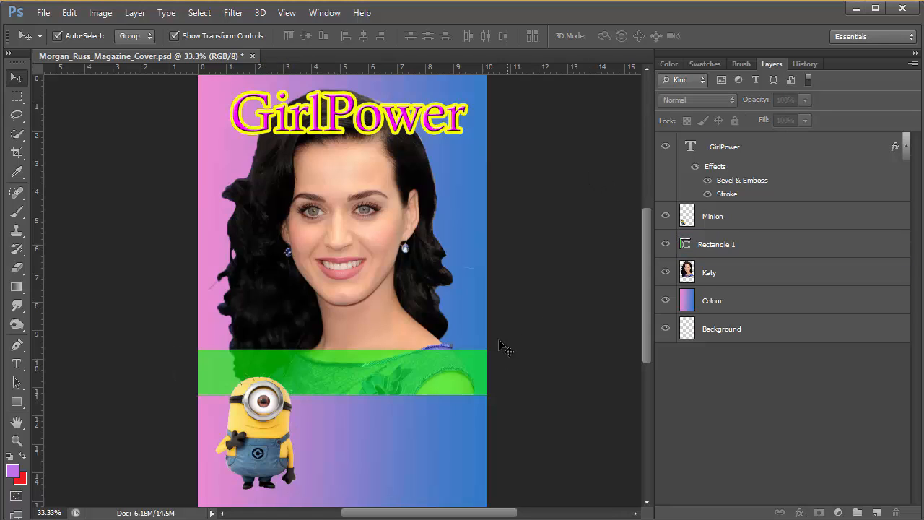
Step: Rotate the green band about -15.23° so it slopes upward to the right across the cover, and commit the transform
click(449, 368)
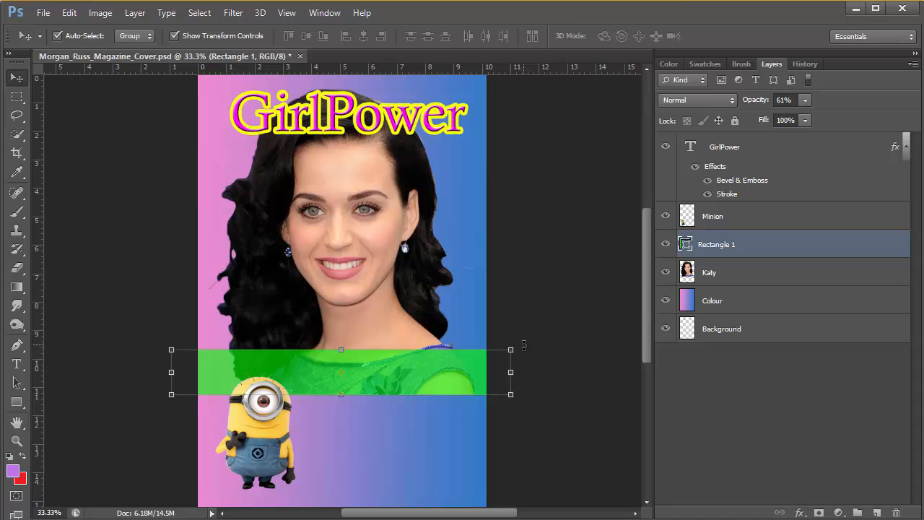
drag(522, 346, 517, 295)
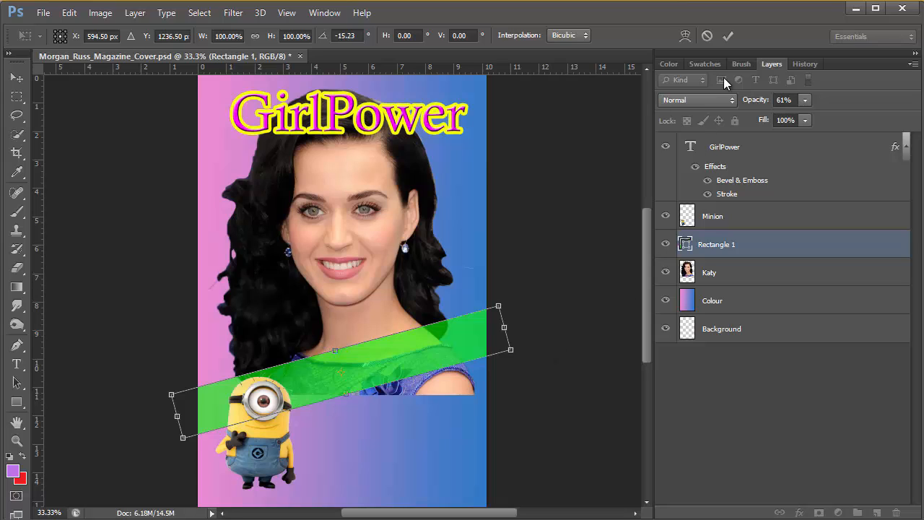
click(728, 36)
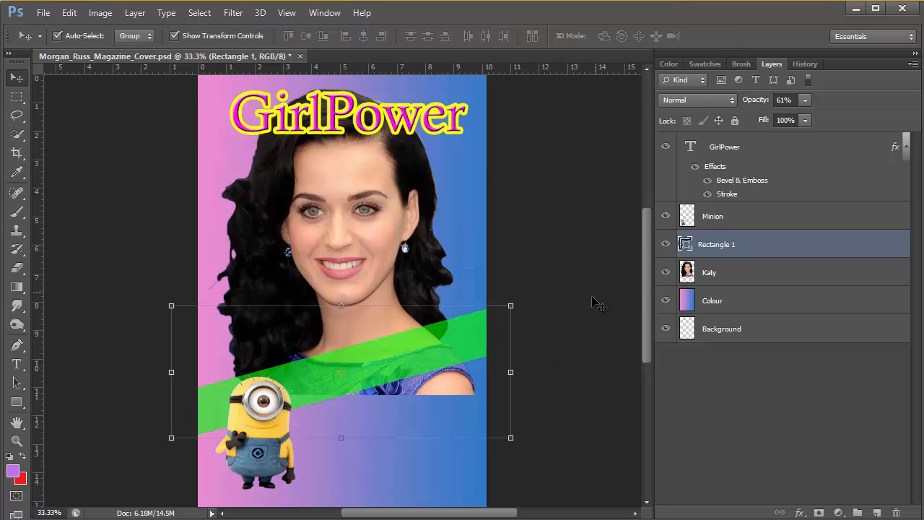